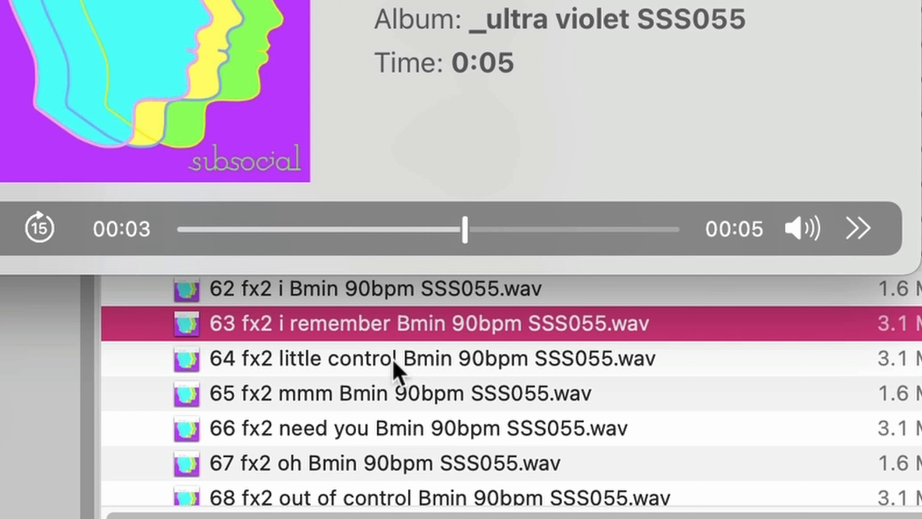
- Preview vocal samples from the _ultra violet pack, including 09 vocode 1 can't leave, 16 vocode 2 high and 86 vocode 2 everything
left_click(255, 188)
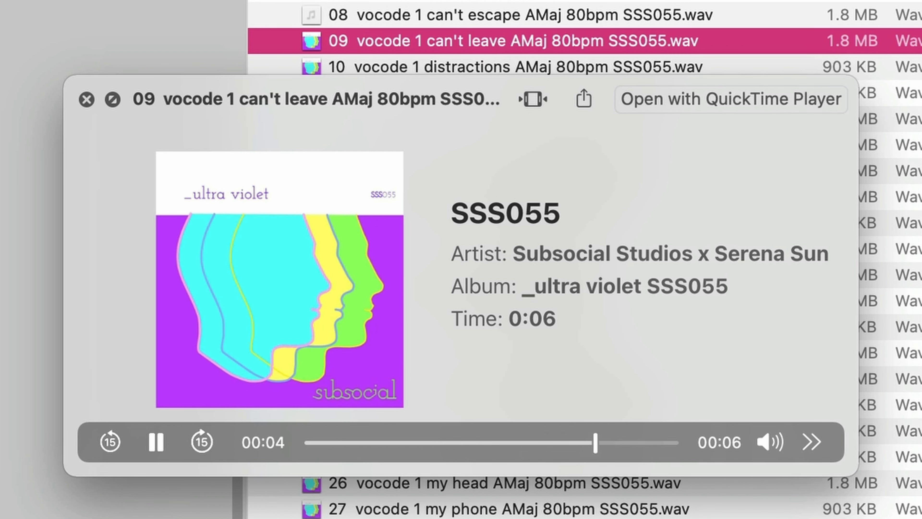
left_click(256, 339)
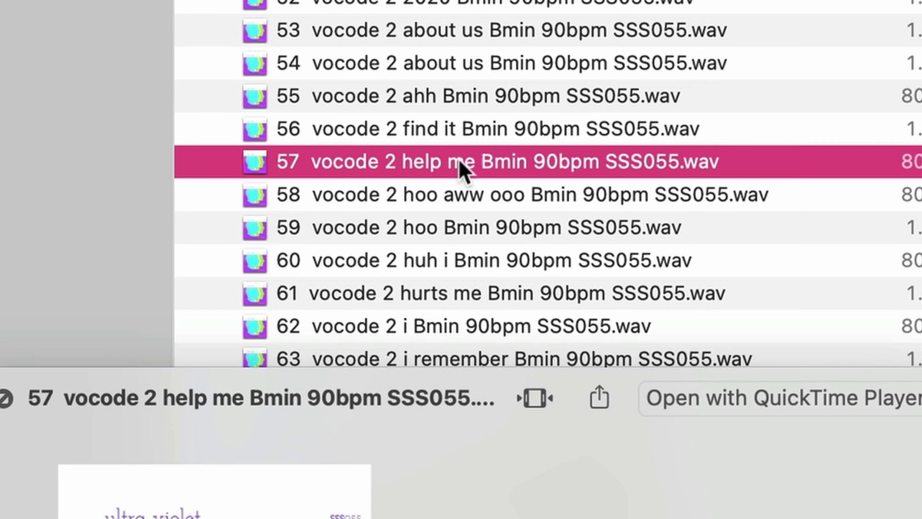
scroll(461, 171, "down", 10)
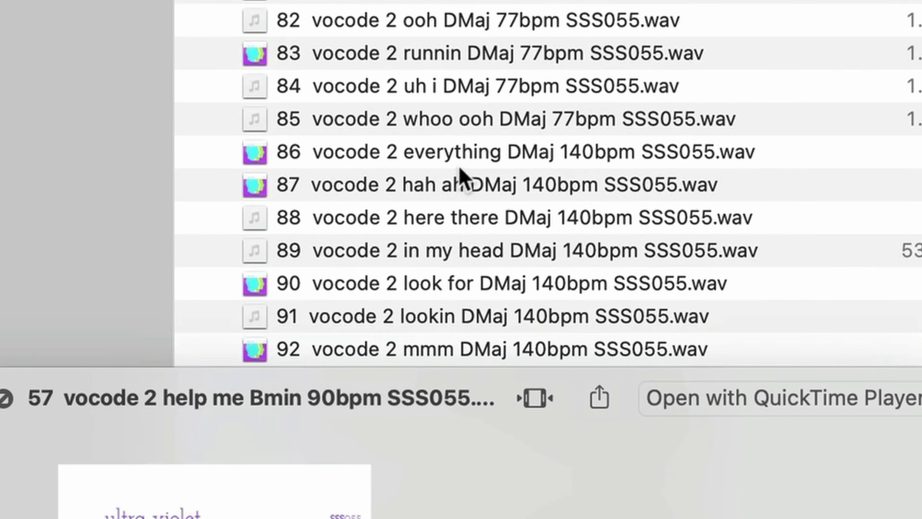
left_click(459, 165)
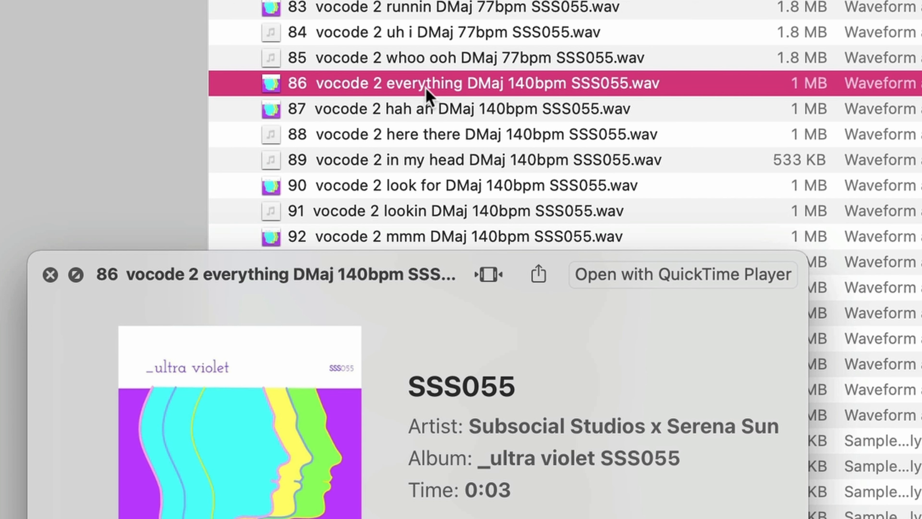
- Switch to the SSS055 _ultra violet set in Ableton Live, unfold the DRY group and play its first AMaj 80bpm clip
left_click(340, 41)
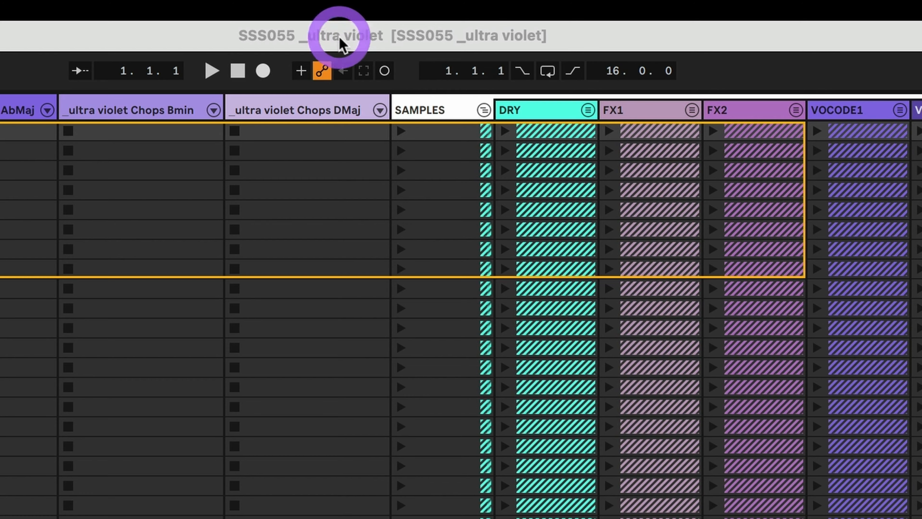
left_click(581, 107)
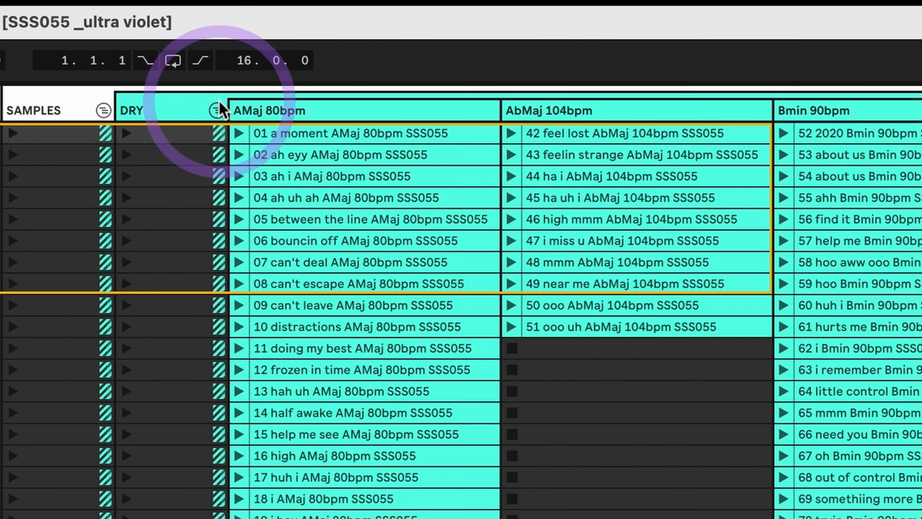
left_click(238, 133)
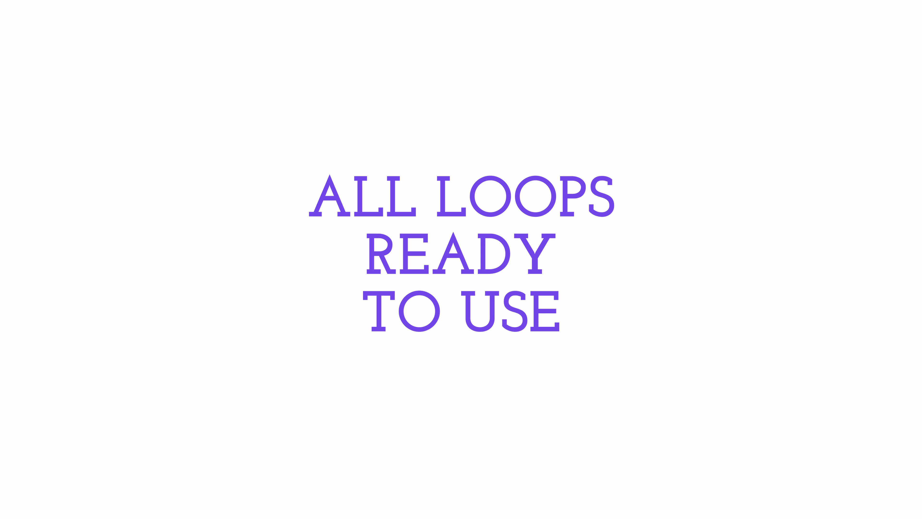
left_click(485, 102)
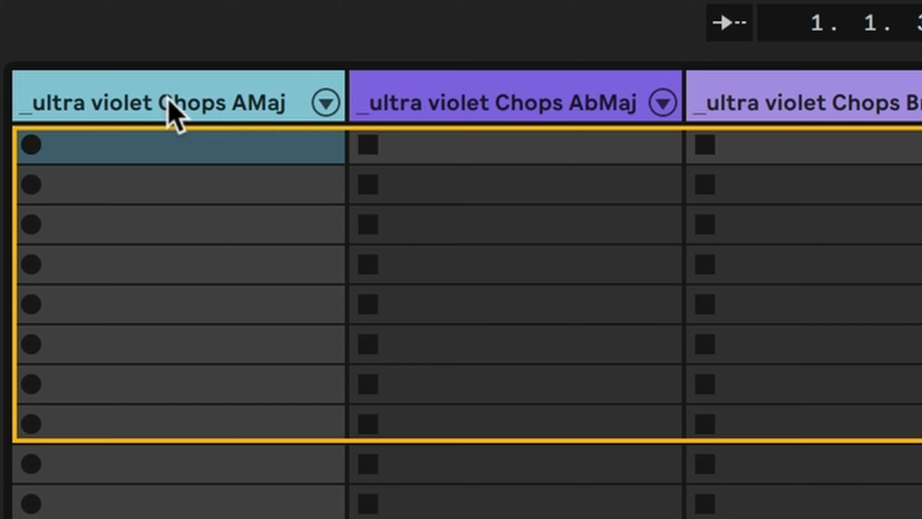
- Select the _ultra violet Chops AMaj track and choose a 19 i hey AMaj 80bpm zone in its sampler
left_click(170, 107)
left_click(397, 91)
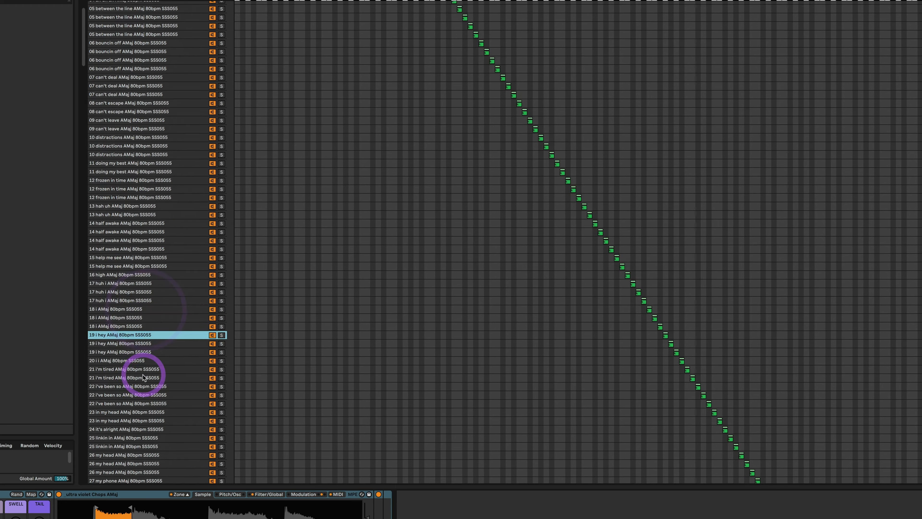
scroll(142, 375, "down", 15)
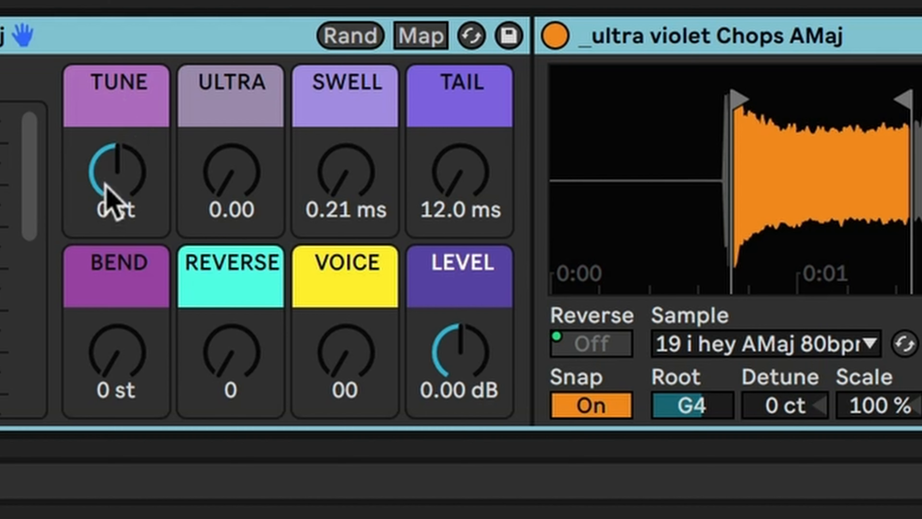
- Try out the Chops AMaj rack's macros, including ULTRA, SWELL, BEND and REVERSE, returning each to its default
left_click_drag(107, 186, 106, 179)
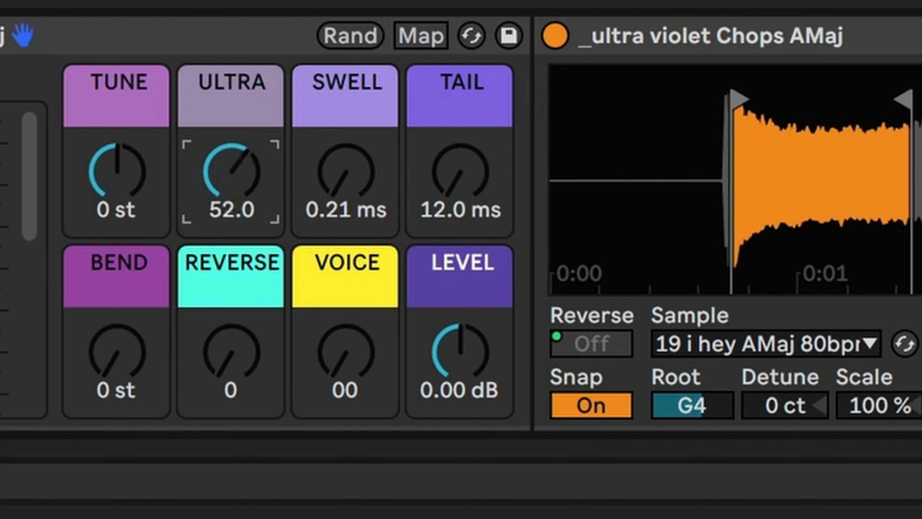
left_click_drag(231, 172, 232, 160)
left_click_drag(346, 171, 346, 168)
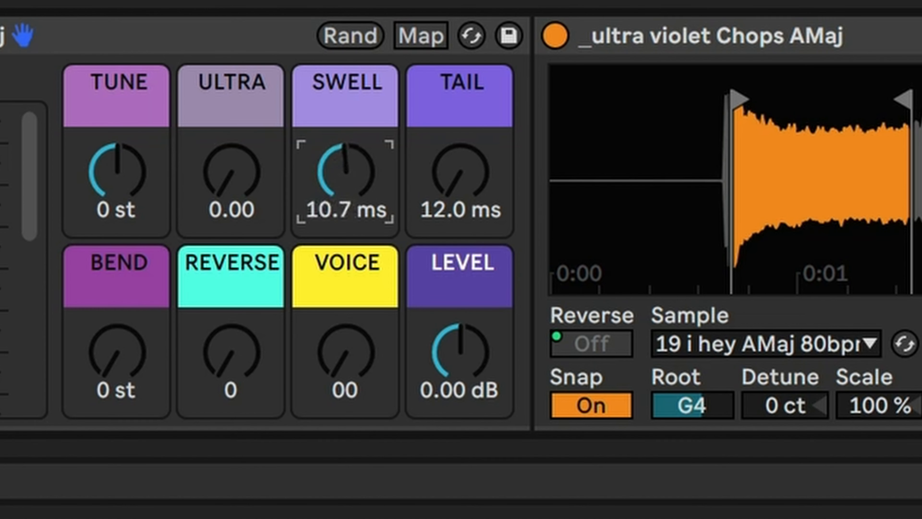
left_click_drag(345, 172, 346, 160)
left_click_drag(117, 352, 117, 334)
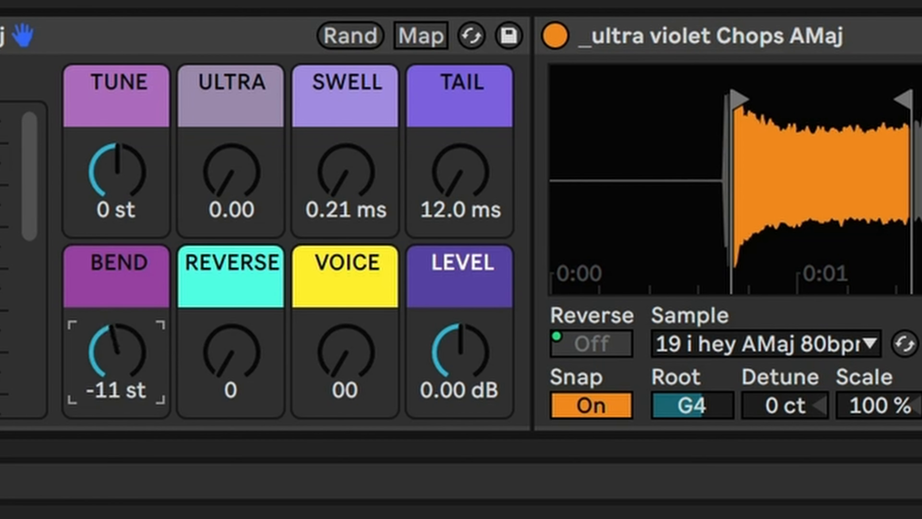
left_click_drag(117, 353, 118, 345)
left_click(254, 290)
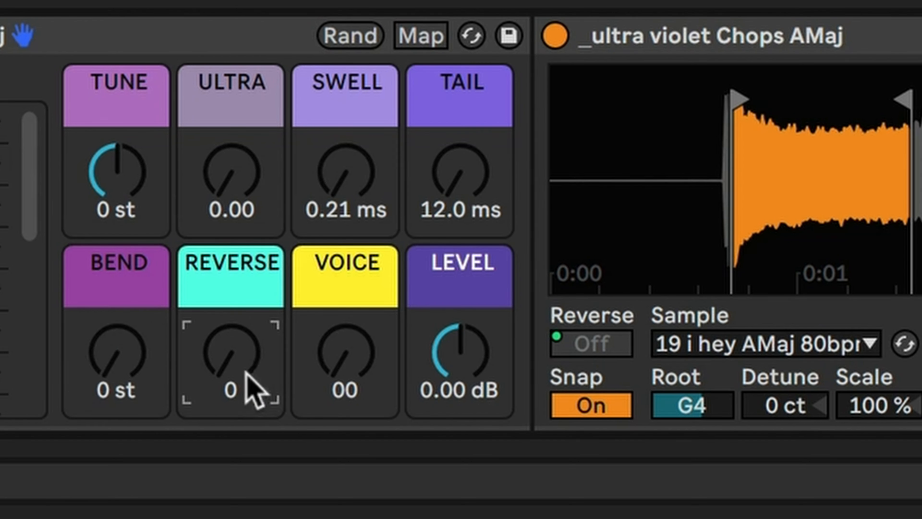
mouse_move(246, 372)
left_mouse_down()
mouse_move(245, 360)
mouse_move(245, 385)
left_mouse_up()
left_click(470, 179)
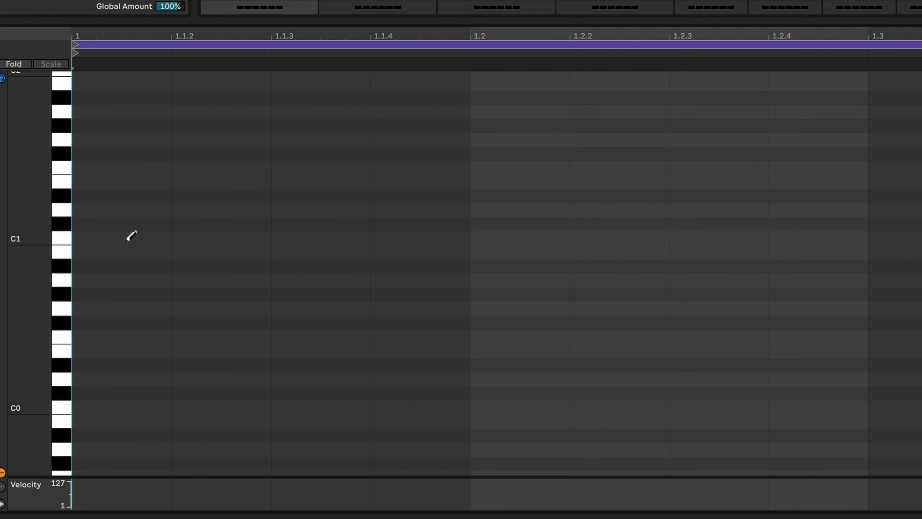
- Draw a rising chromatic run of sixteenth notes in the MIDI clip, starting at C1 and placed one every eighth up to F#1
left_click(124, 238)
left_click(283, 223)
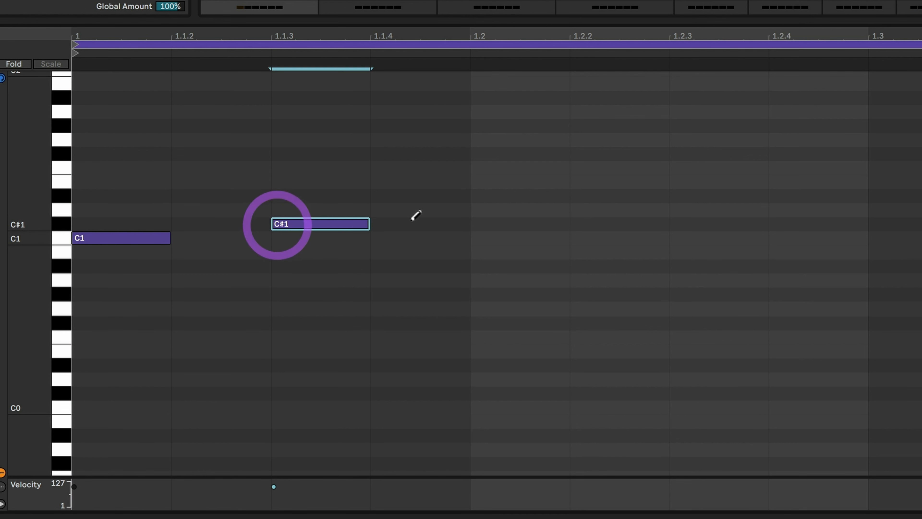
left_click(478, 210)
left_click(679, 195)
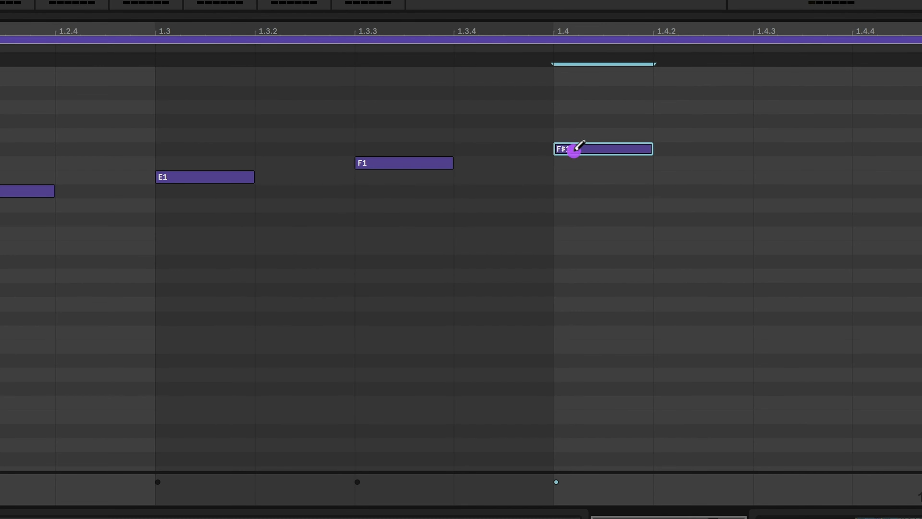
left_click(882, 181)
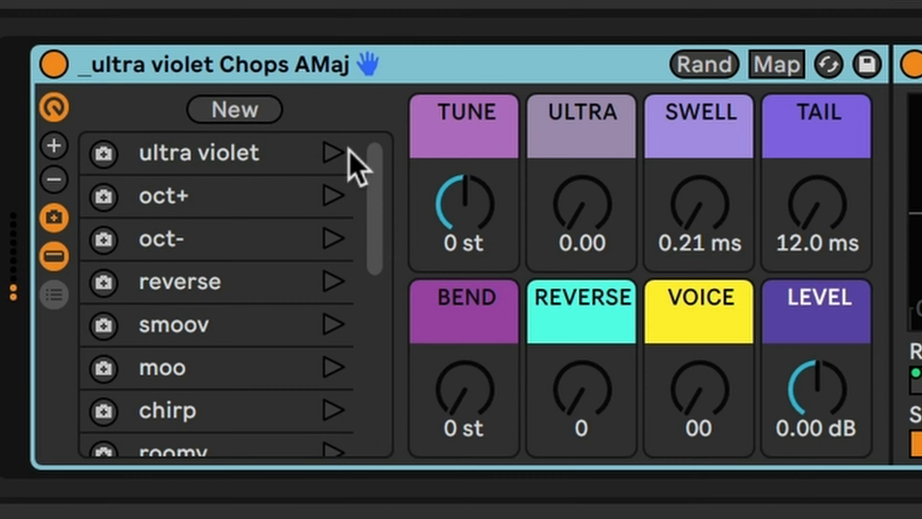
- Audition the Chops AMaj rack's macro variations ultra violet, oct+, oct-, reverse, smoov and moo
left_click(326, 156)
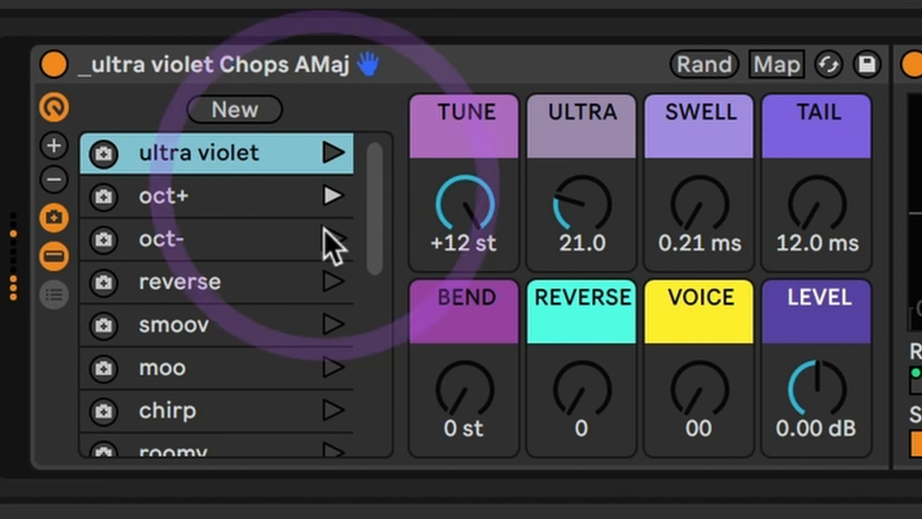
left_click(325, 236)
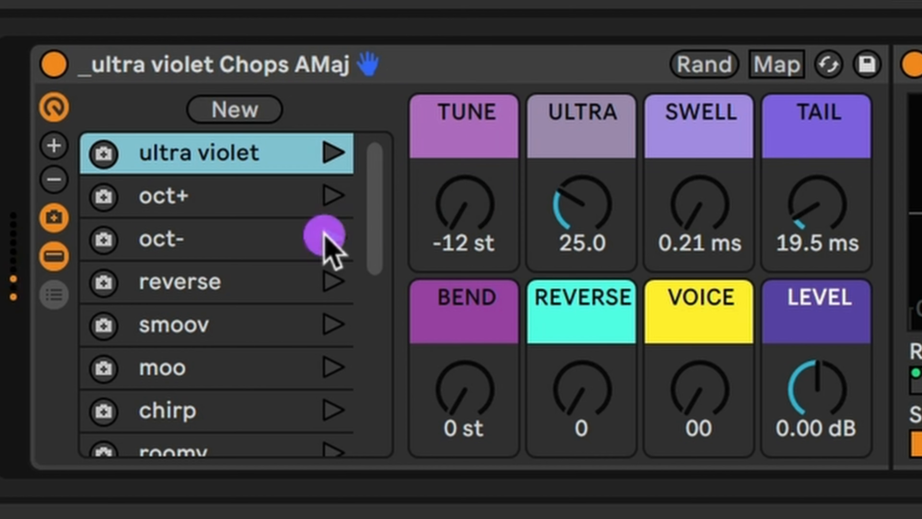
left_click(333, 282)
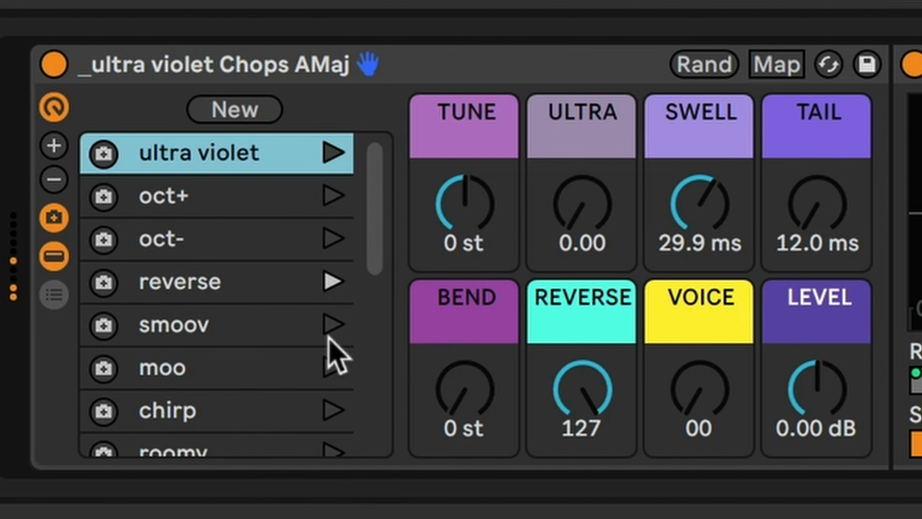
left_click(329, 325)
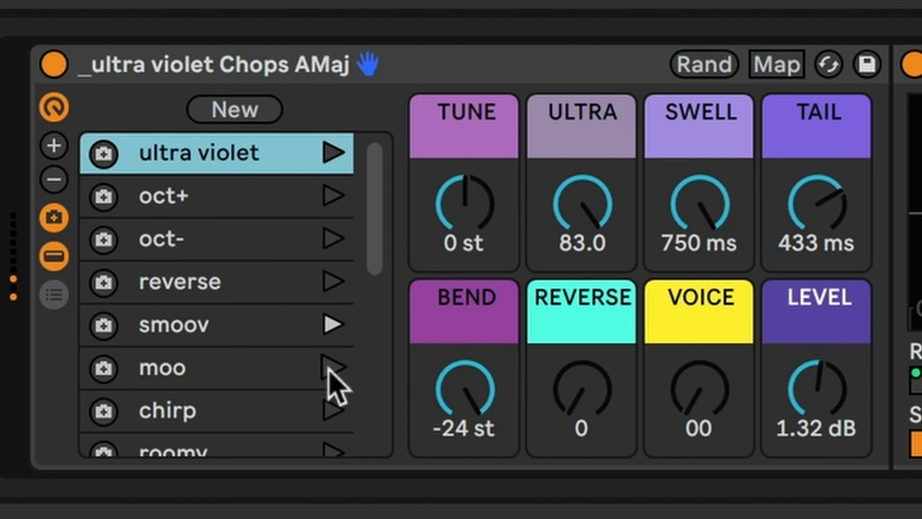
left_click(326, 369)
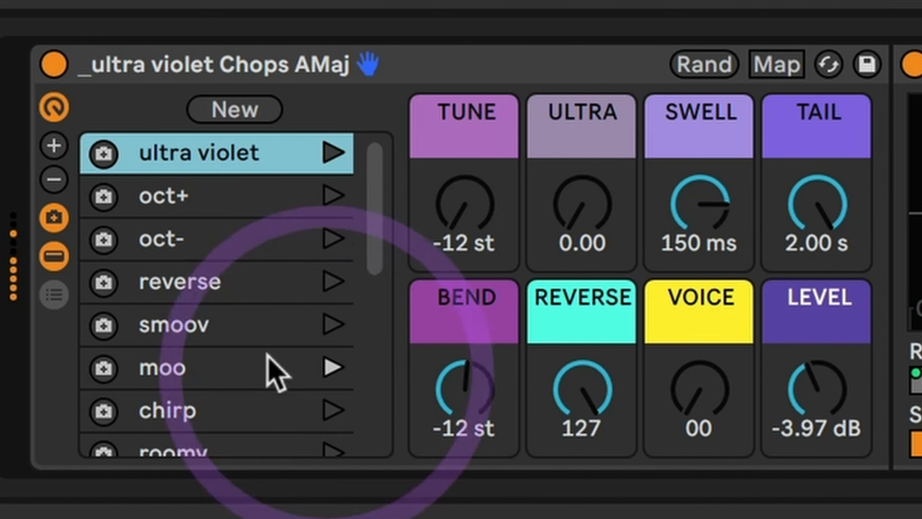
- Audition the chirp, roomy and ghosted macro variations of the Chops AMaj rack
scroll(273, 370, "down", 5)
scroll(271, 363, "up", 2)
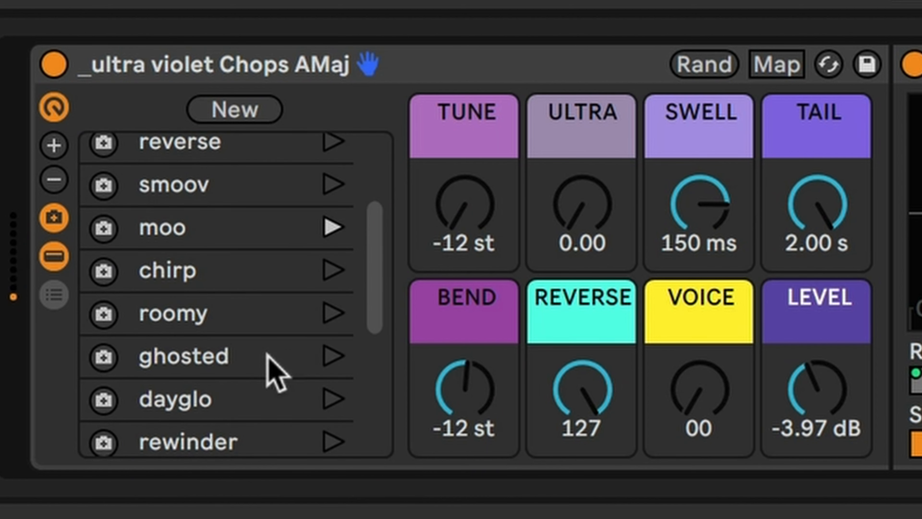
left_click(332, 273)
scroll(311, 361, "down", 1)
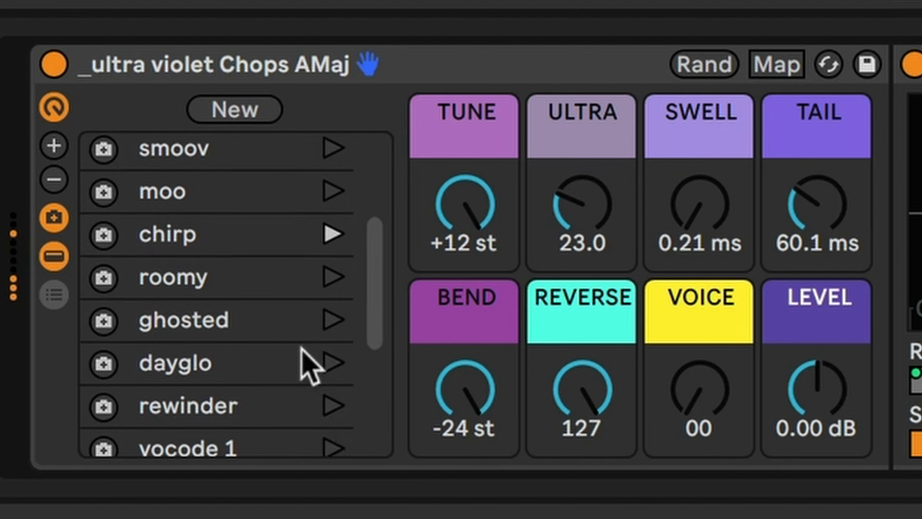
scroll(308, 329, "down", 1)
left_click(335, 260)
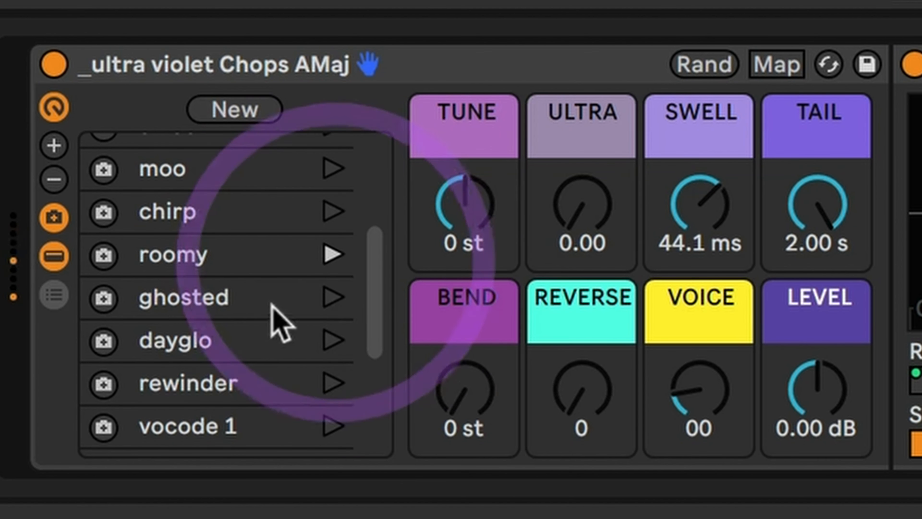
scroll(254, 310, "down", 1)
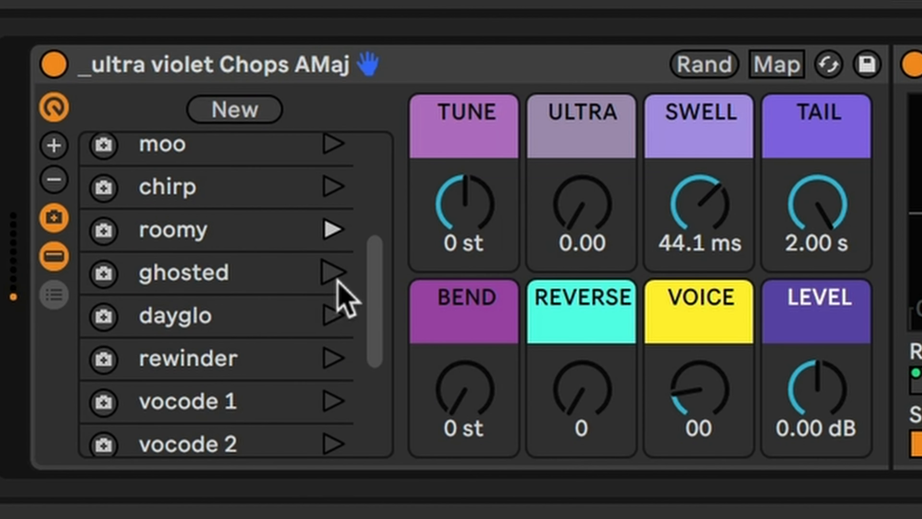
left_click(332, 273)
scroll(292, 327, "down", 4)
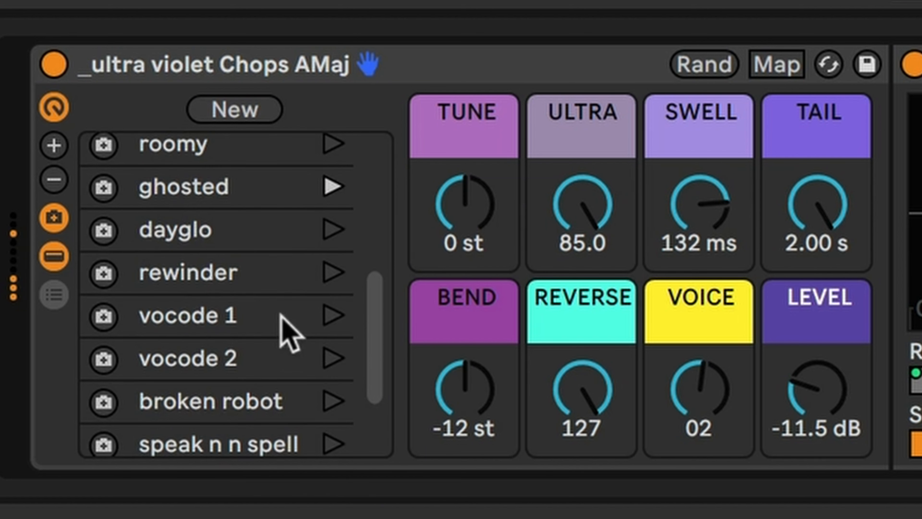
- Audition the dayglo, rewinder, vocode 1 and vocode 2 macro variations, ending on broken robot
left_click(329, 230)
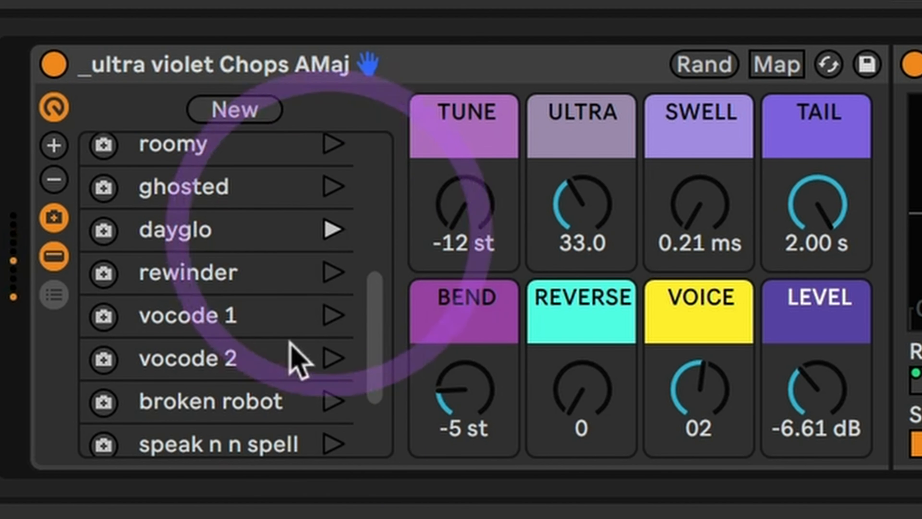
left_click(330, 273)
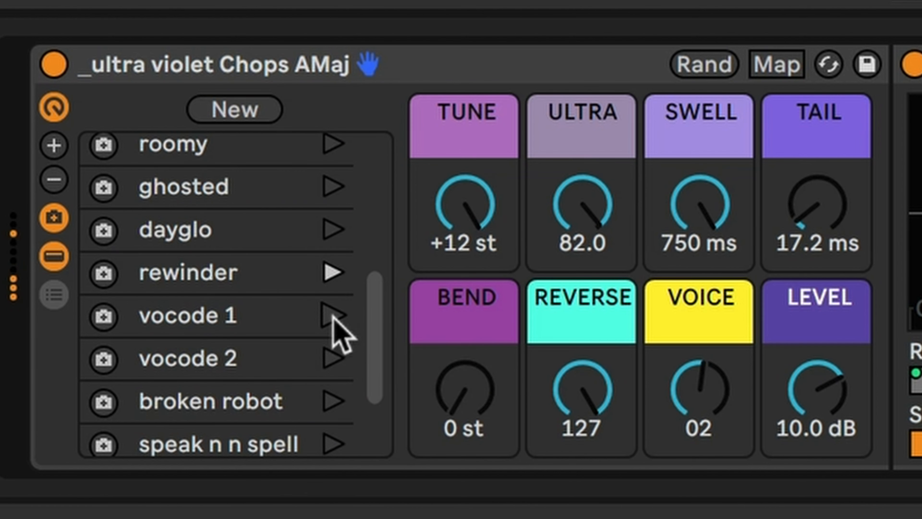
left_click(331, 309)
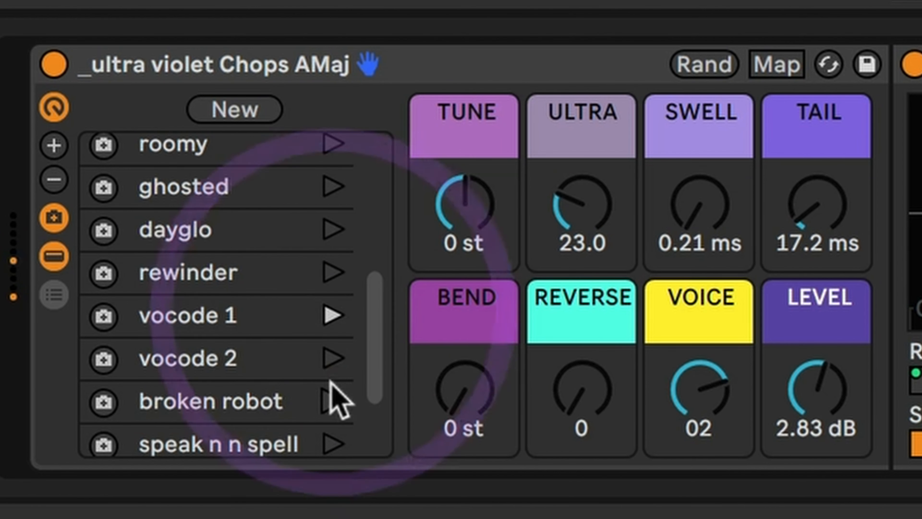
left_click(330, 359)
scroll(269, 376, "down", 3)
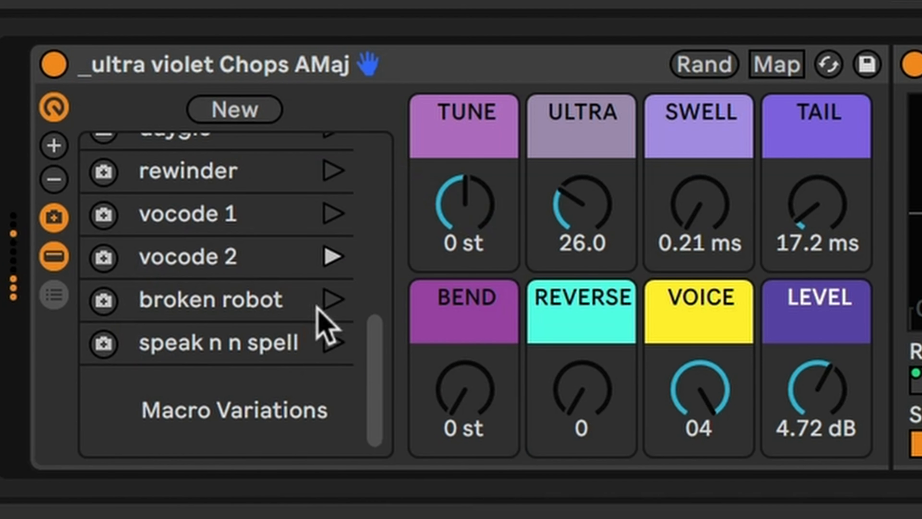
left_click(328, 301)
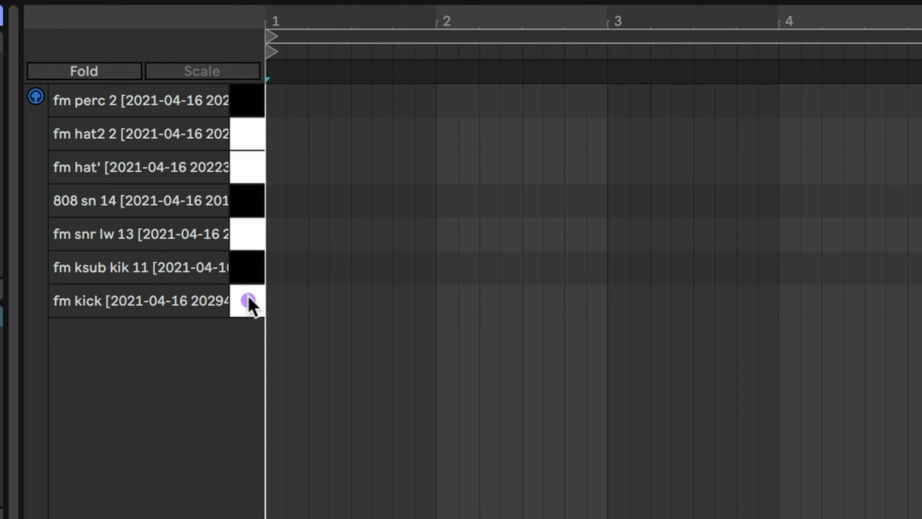
- Audition the drum sounds from fm kick up to 808 sn 14, and play the drum clip from bars 5 and 9
left_click_drag(249, 304, 259, 200)
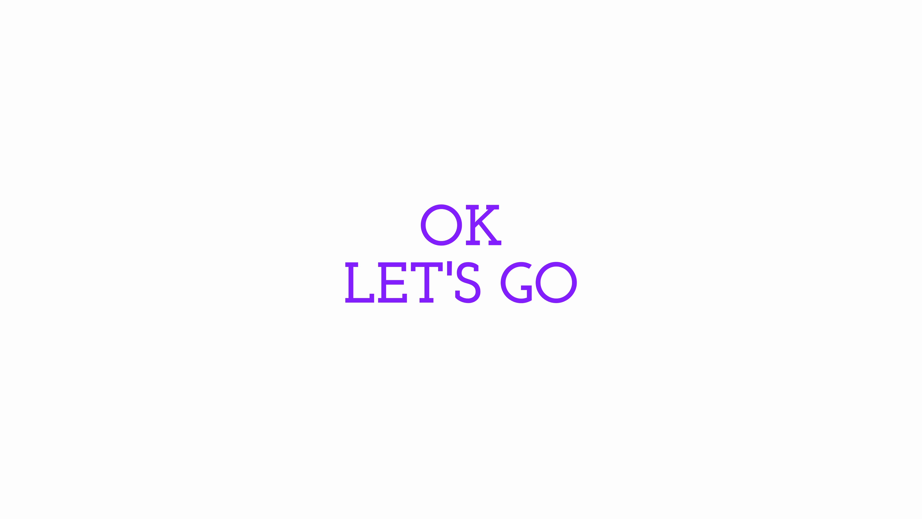
left_click(234, 109)
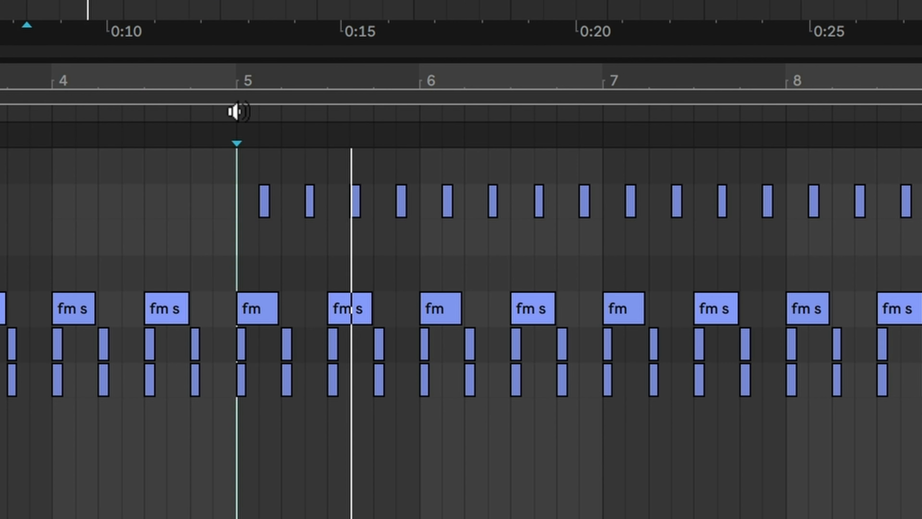
left_click(329, 114)
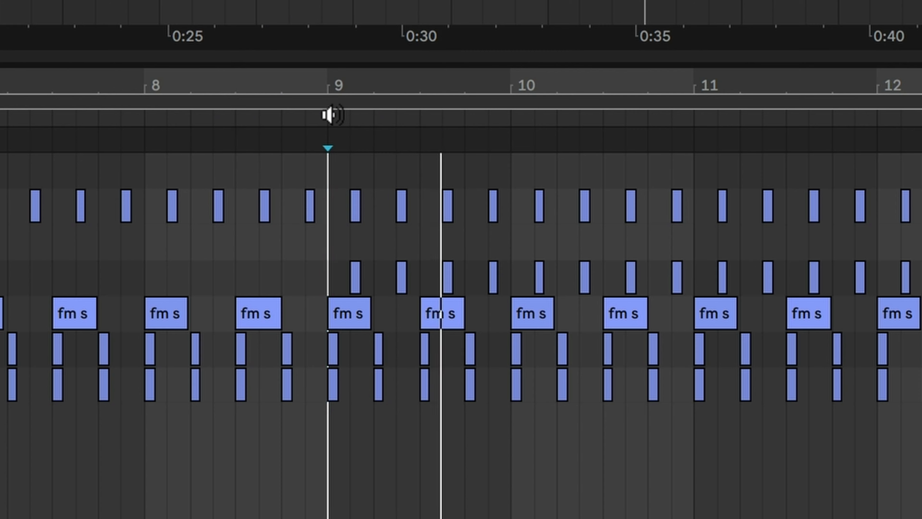
- Audition the first two snares of Kit 12, and the mouth harp, open hat, bell and wood sounds of Kit 15
left_click(544, 451)
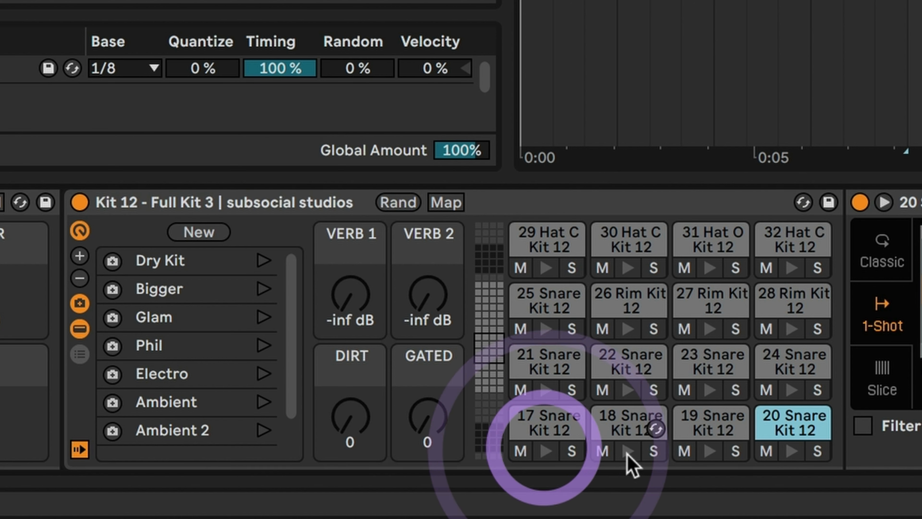
left_click(628, 450)
left_click(544, 450)
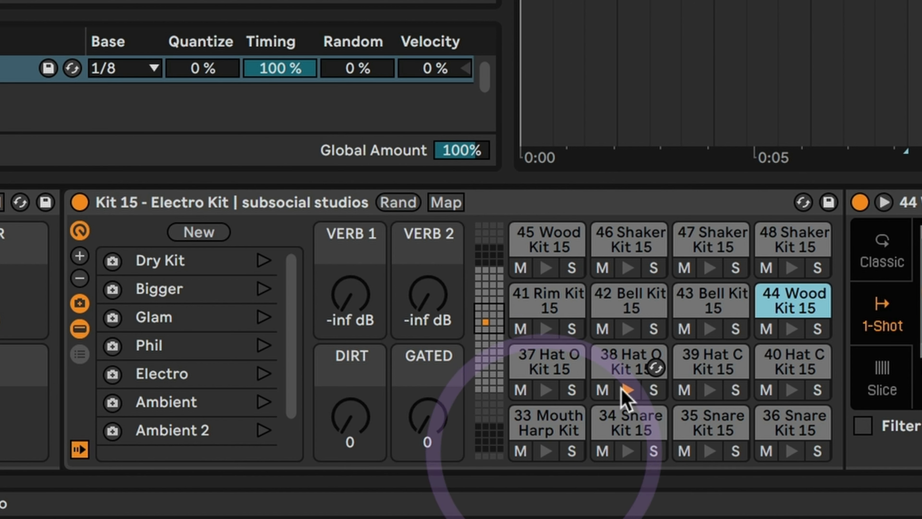
left_click(628, 389)
left_click(628, 328)
left_click(545, 267)
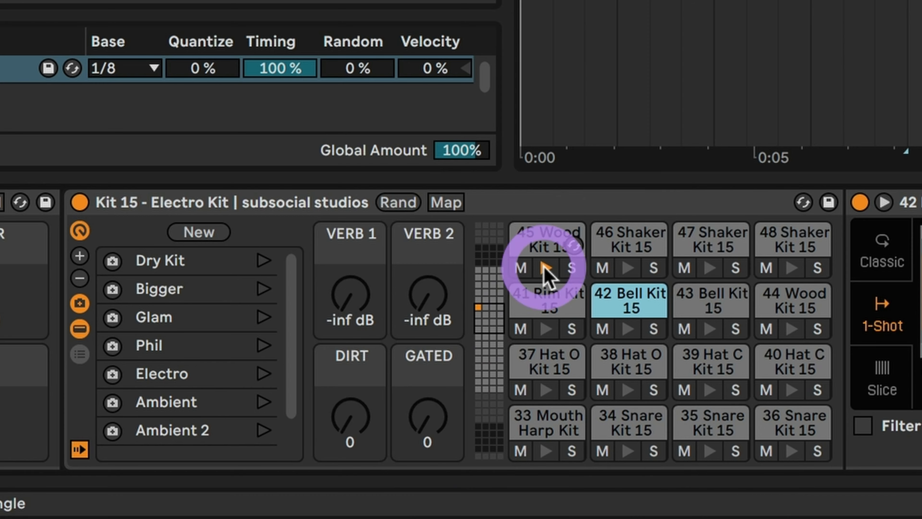
- Audition the 27 Shaker sound, play its clip, and audition the two sounds used in the second Kit 15 percussion clip
left_click(212, 102)
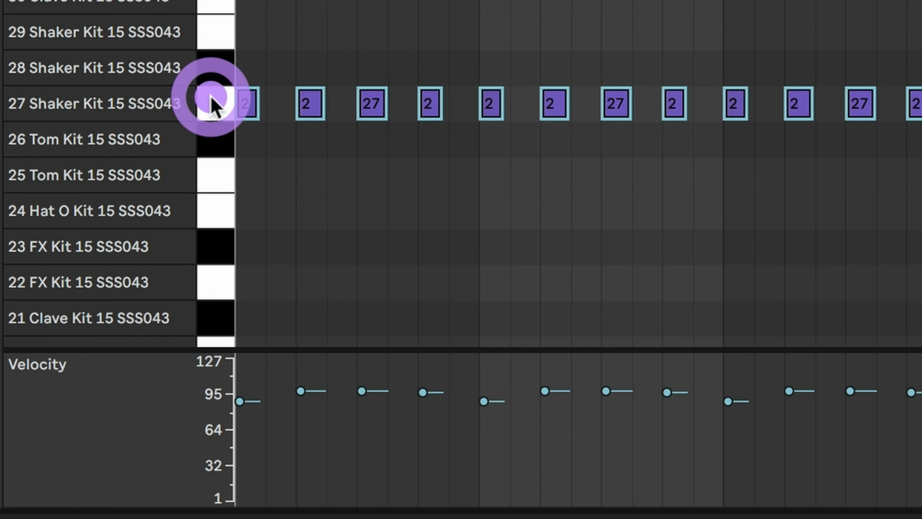
key("space")
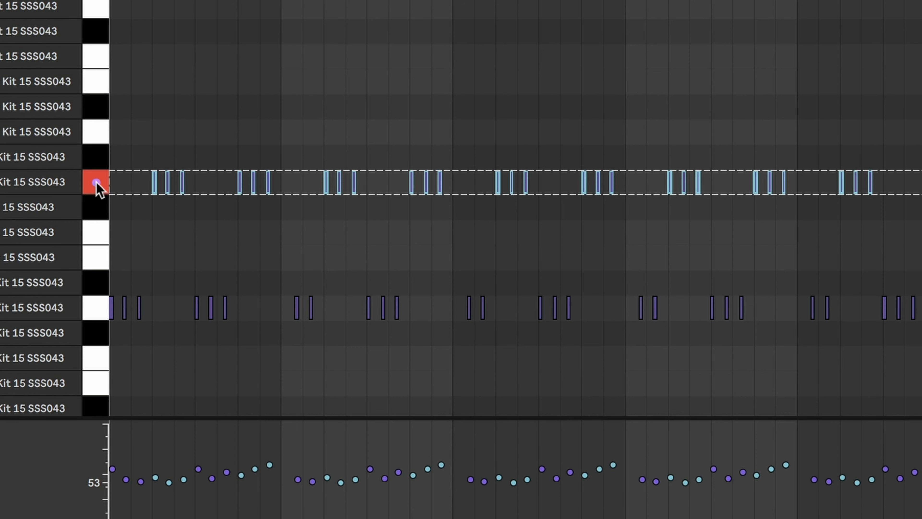
left_click(95, 181)
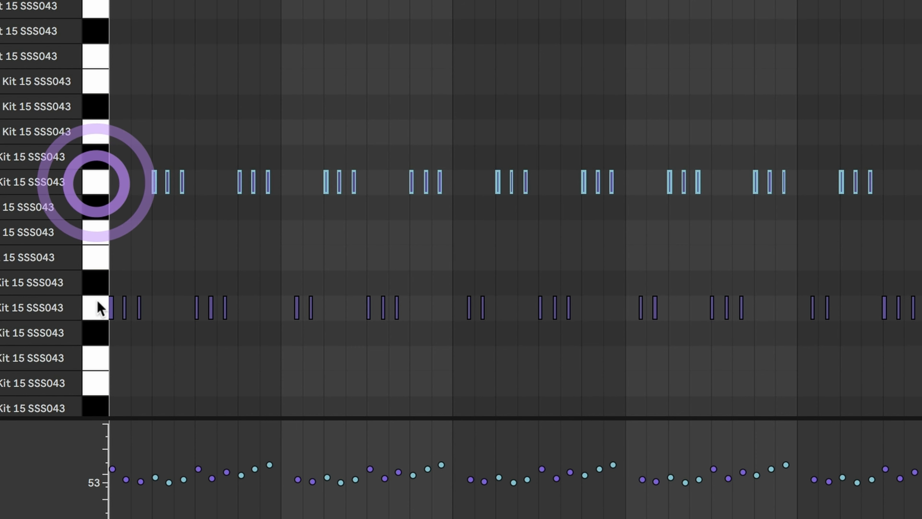
left_click(98, 303)
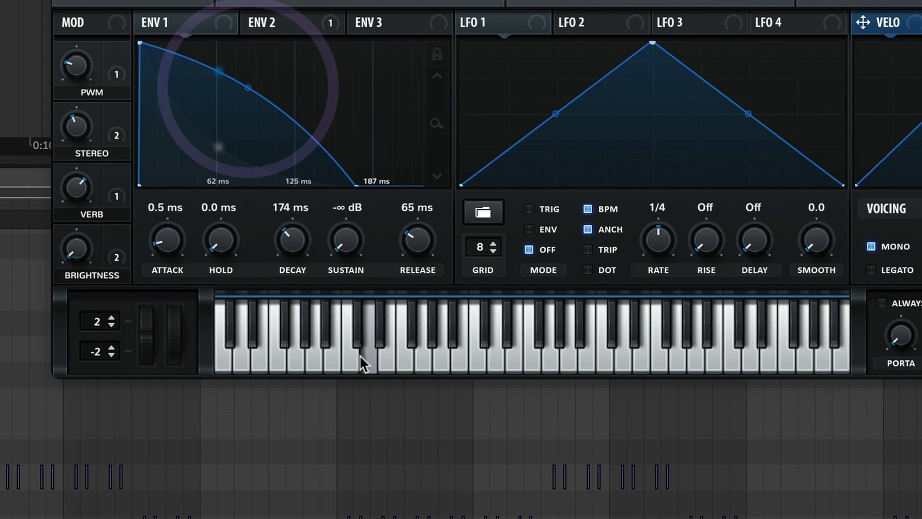
- Audition four notes on the bass synth, and play the arrangement from bar 5
left_click(360, 357)
left_click(454, 363)
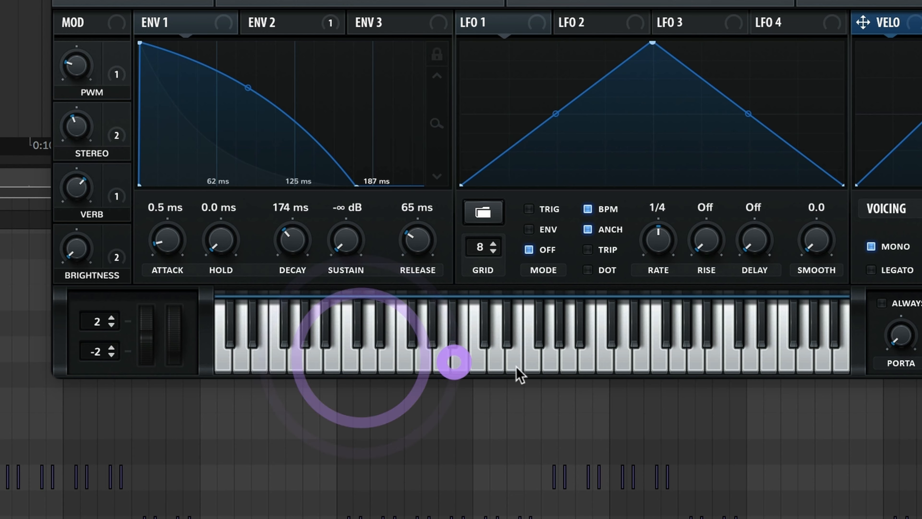
left_click(479, 367)
left_click(289, 354)
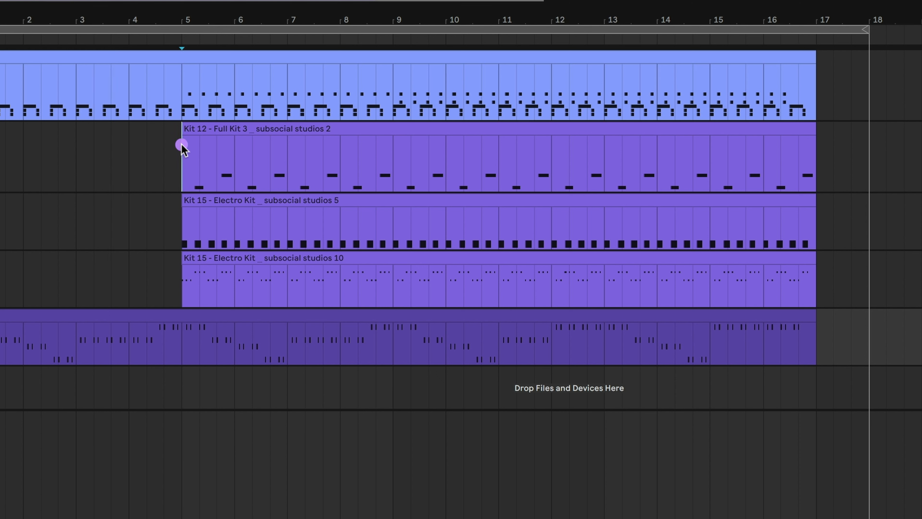
left_click(181, 144)
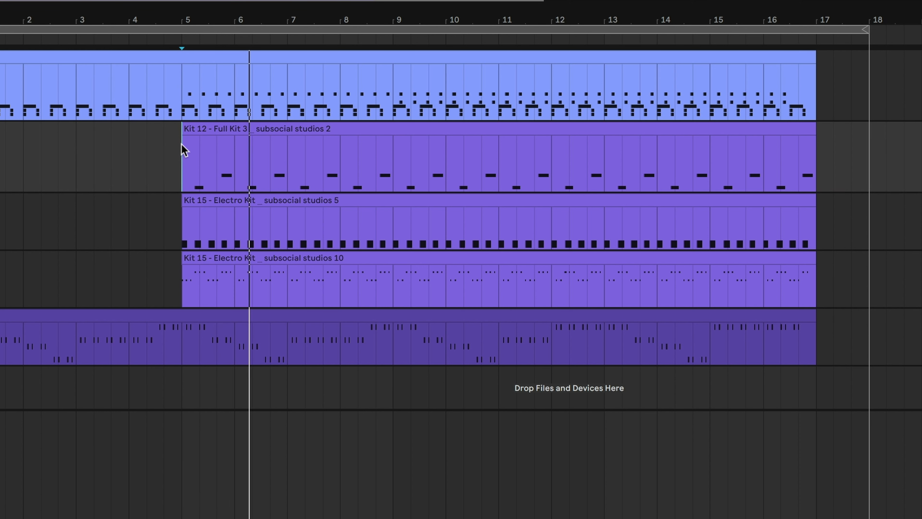
- Audition the A3 and E3 notes of the chords clip and two notes on the pad synth
left_click(199, 95)
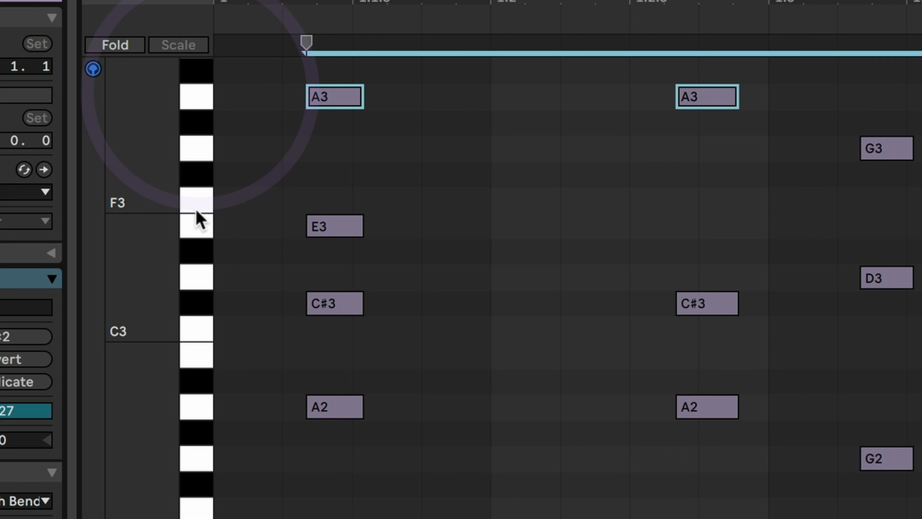
left_click(198, 226)
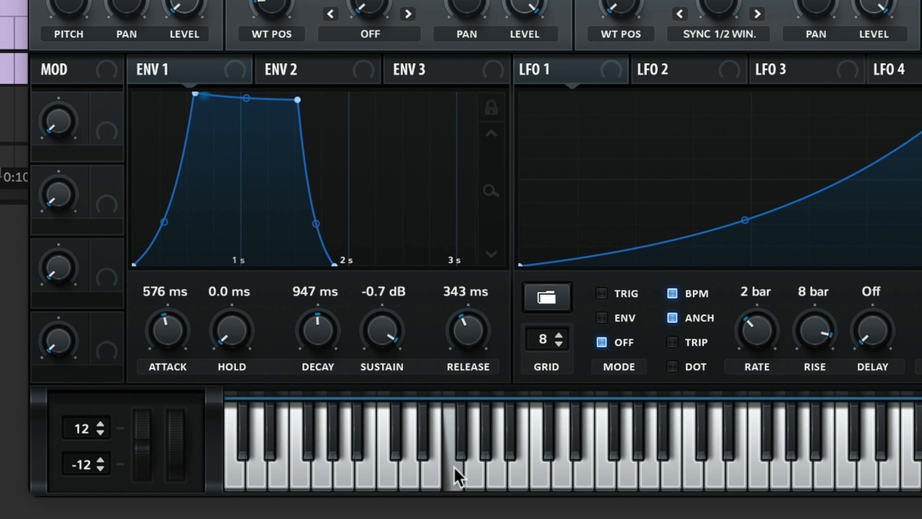
left_click(468, 466)
left_click(586, 469)
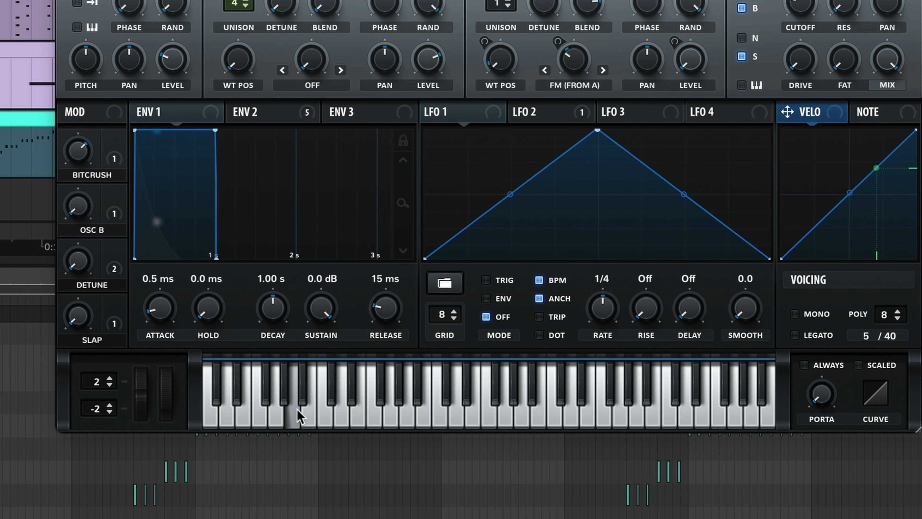
- Audition the lead synth, and the notes D3, E3, F#3 and A3 of its clip
left_click(297, 415)
left_click(204, 237)
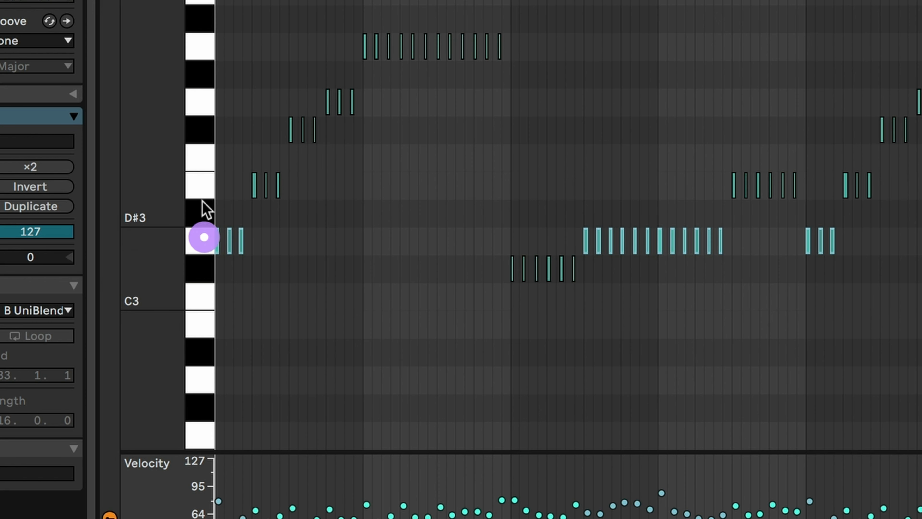
left_click(206, 189)
left_click(206, 132)
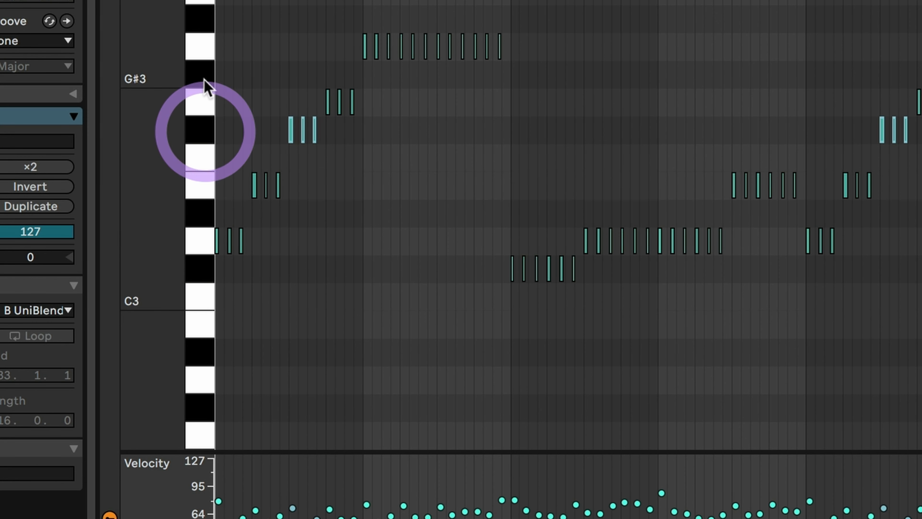
left_click(201, 45)
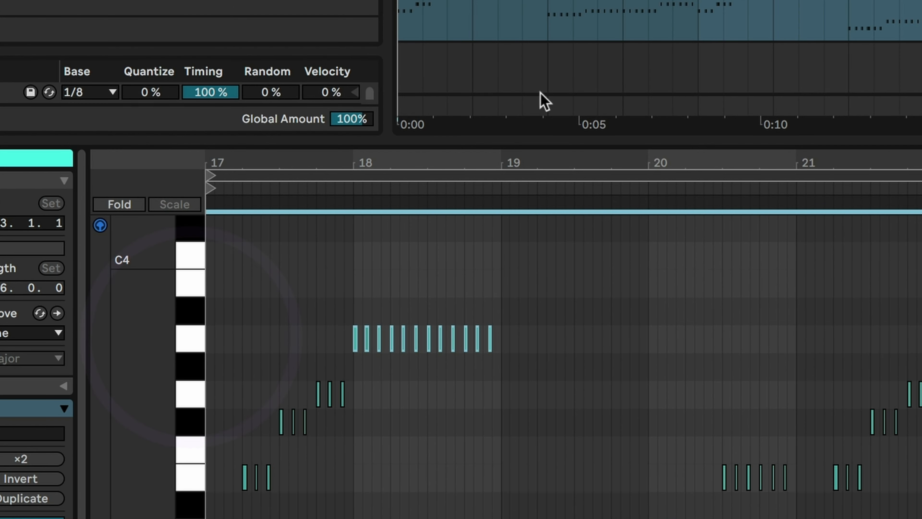
- Play the arrangement with drums, bass, chords, pad and lead, and continue into the vocal chops part
left_click(168, 42)
key("space")
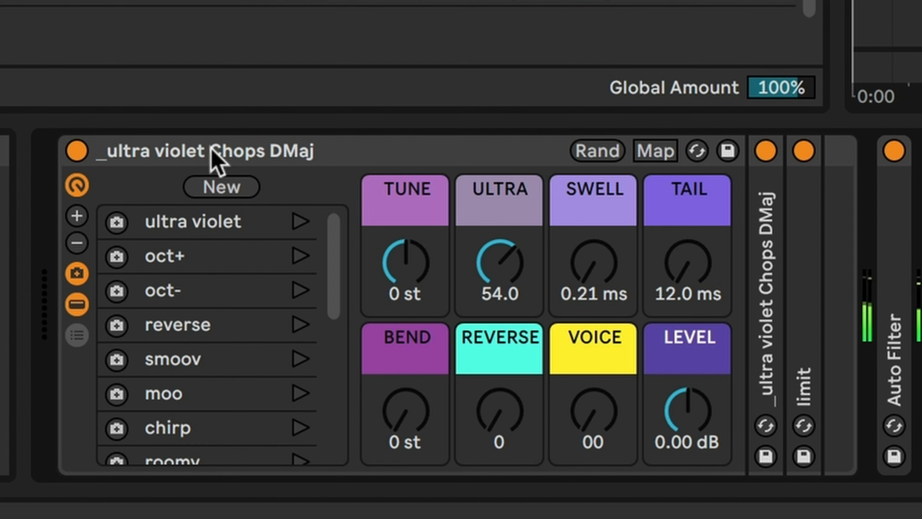
left_click(215, 153)
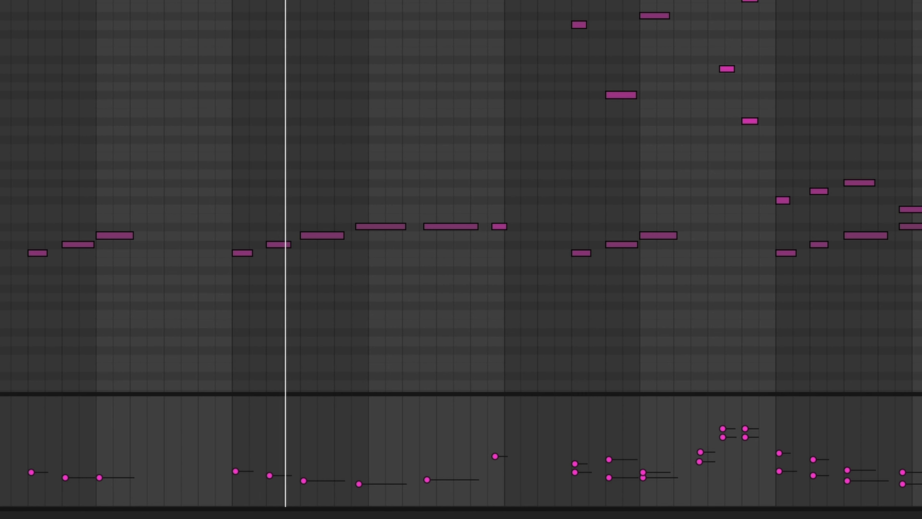
left_click(89, 29)
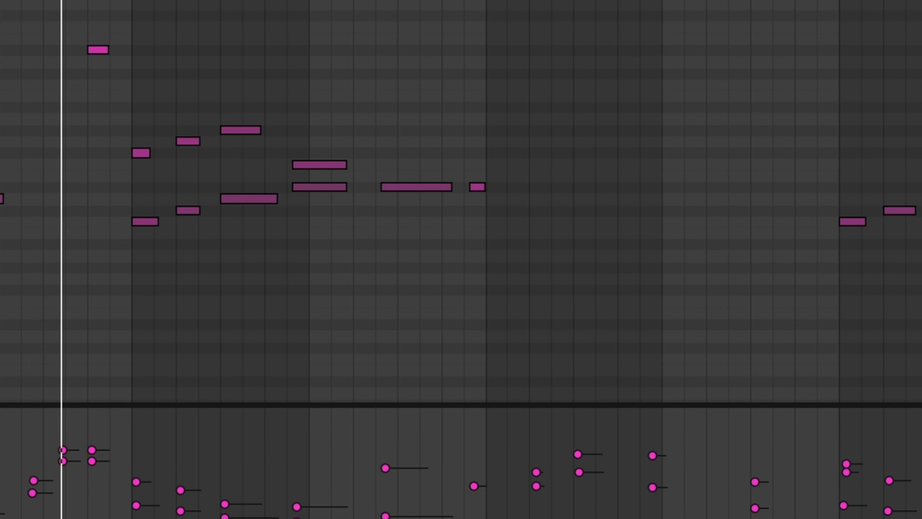
- Turn on Delay and Reverb on the _ultra violet Chops DMaj track, expand Reverb and slightly adjust its input filter
left_click(302, 162)
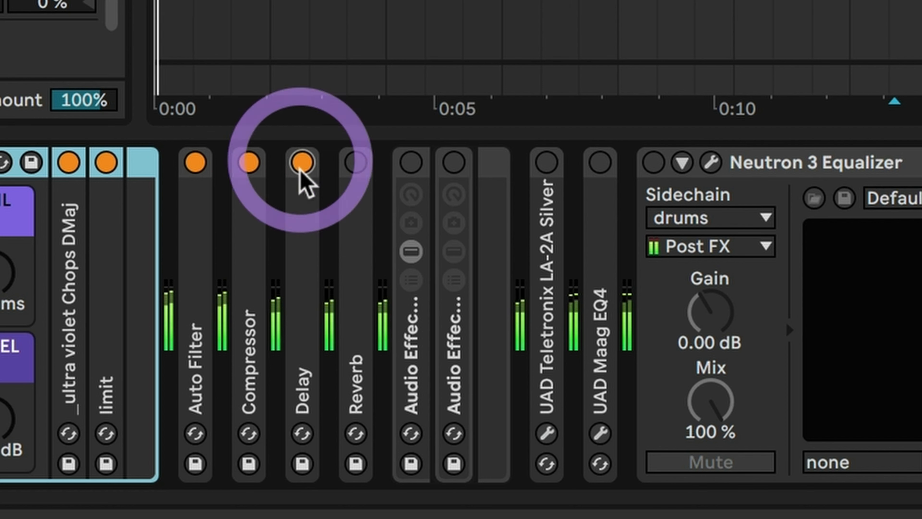
left_click(356, 163)
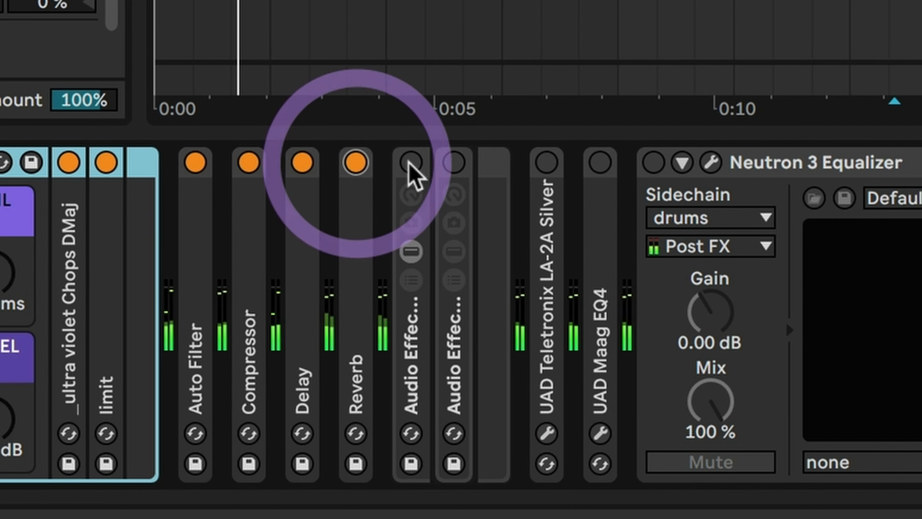
double_click(344, 240)
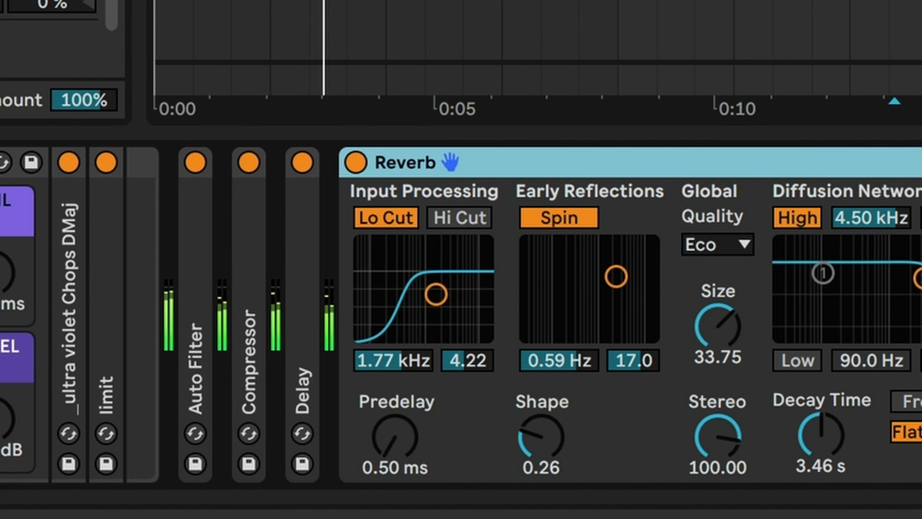
left_click_drag(436, 294, 432, 294)
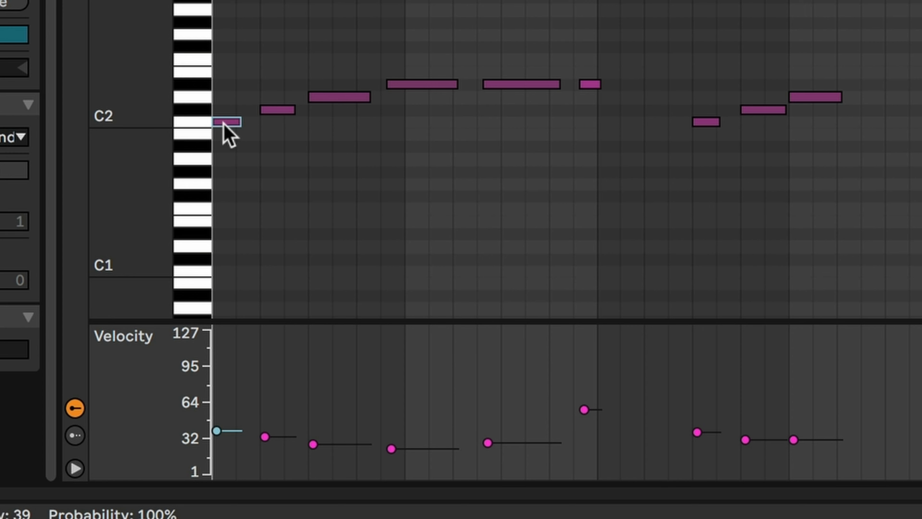
- Audition the C2, D2 and D#2 notes and one higher note in the vocal chops clip
left_click(222, 122)
left_click(323, 96)
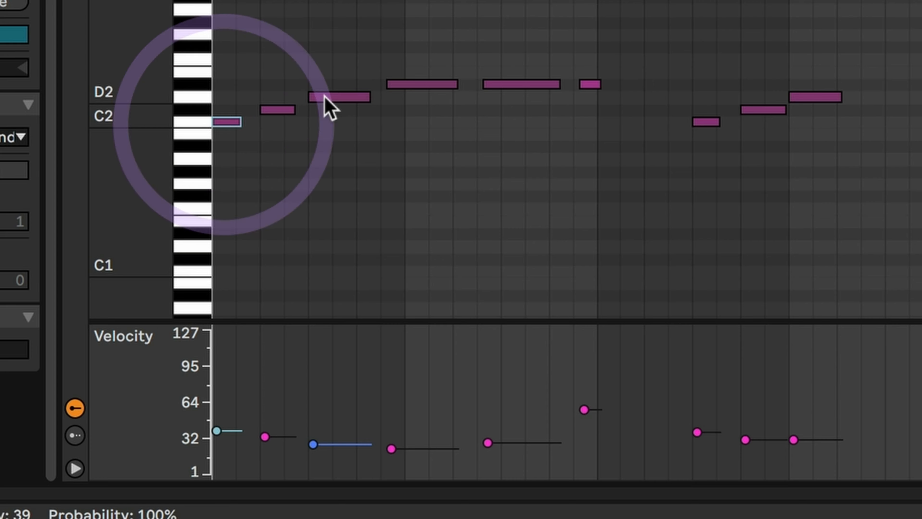
left_click(414, 83)
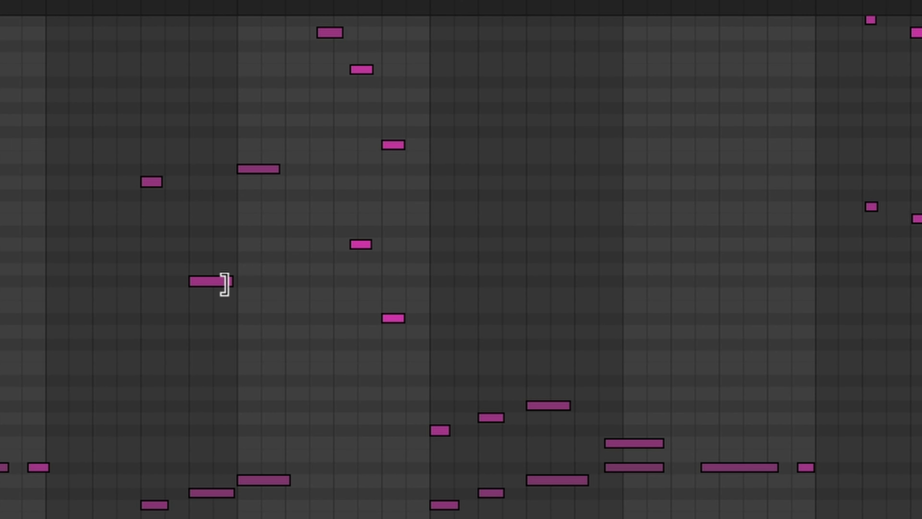
left_click(210, 281)
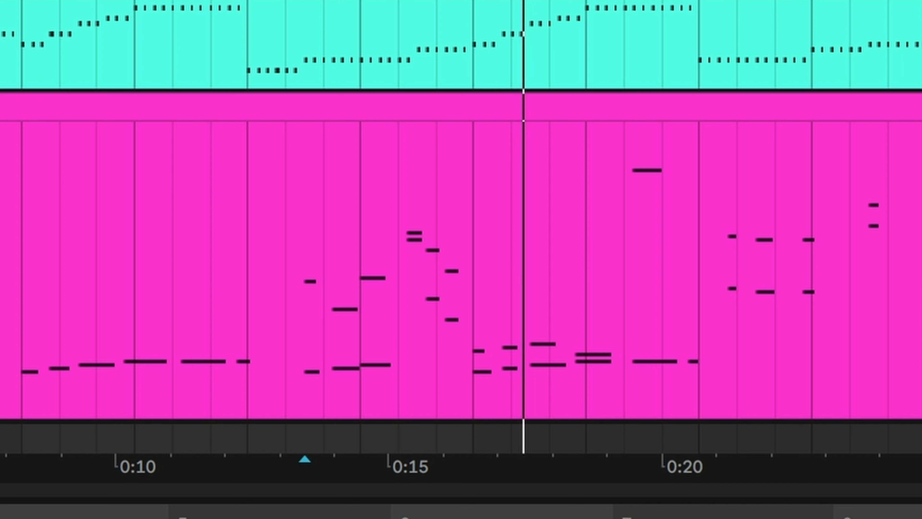
- Play the vocal chops part, and select the _ultra violet Chops DMaj 7 clip with its automation curve
left_click(471, 219)
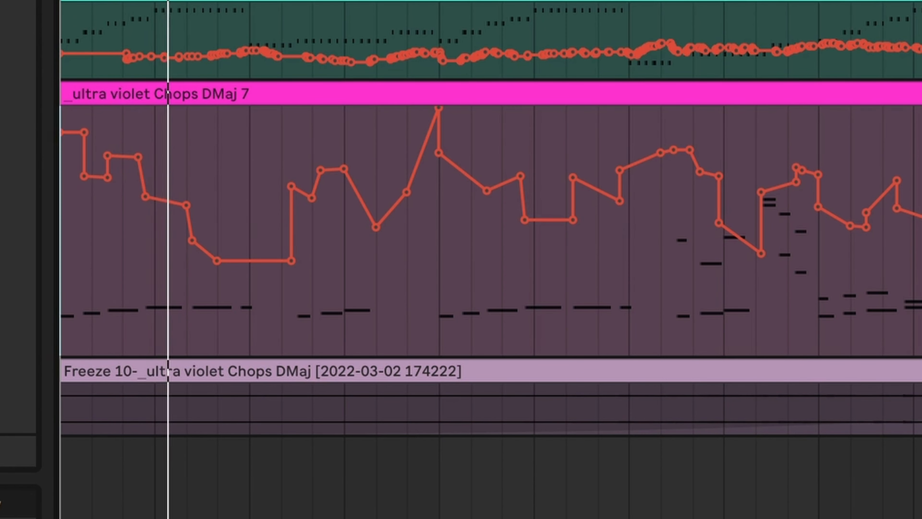
left_click(921, 101)
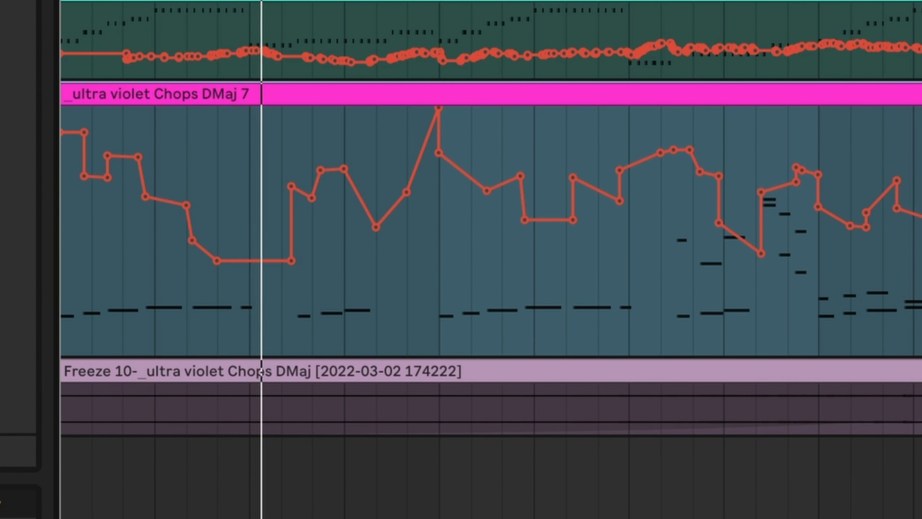